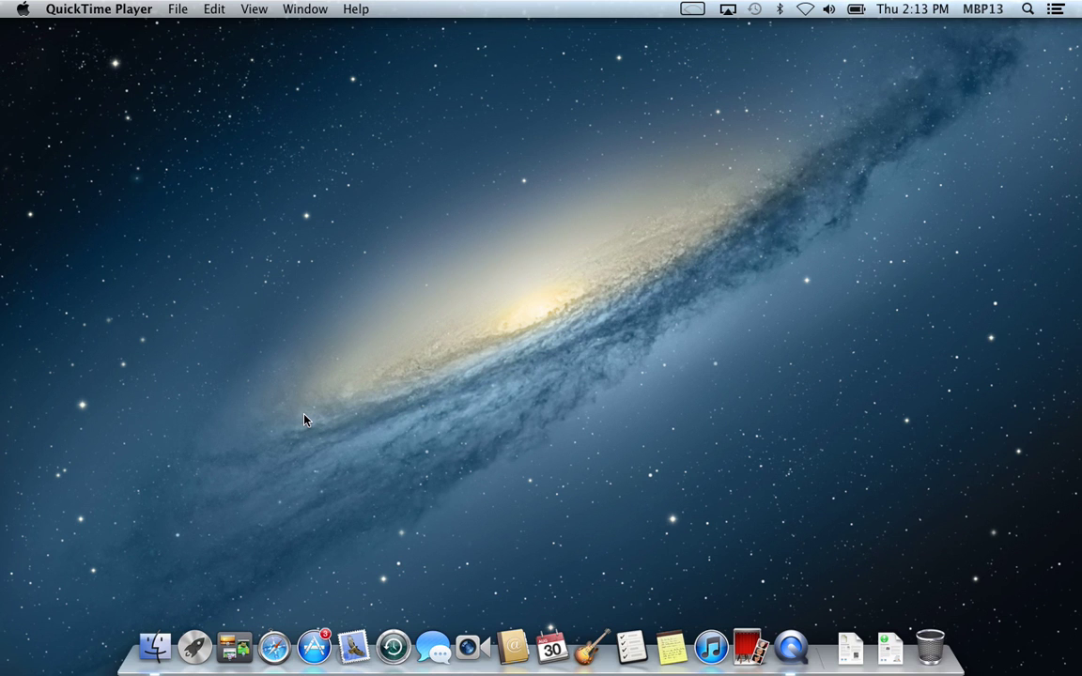
Open Safari, go to youtube.com and open the Glazed Grilled Bananas With Chocolate Sauce video
{"action": "left_click", "coordinate": [283, 659]}
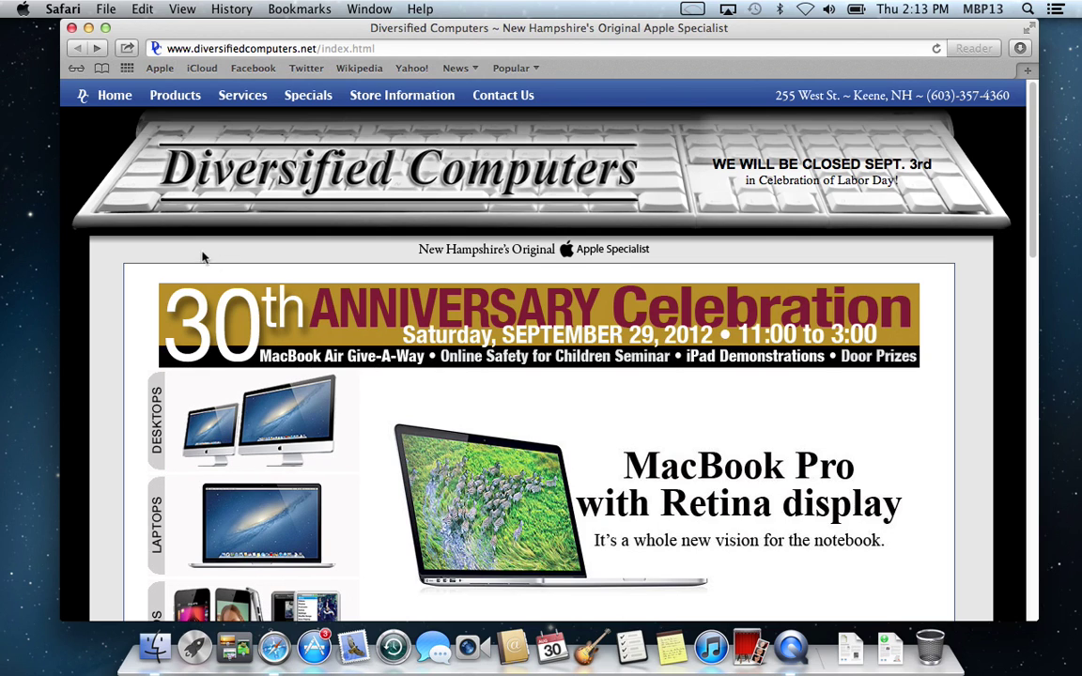
{"action": "left_click", "coordinate": [331, 45]}
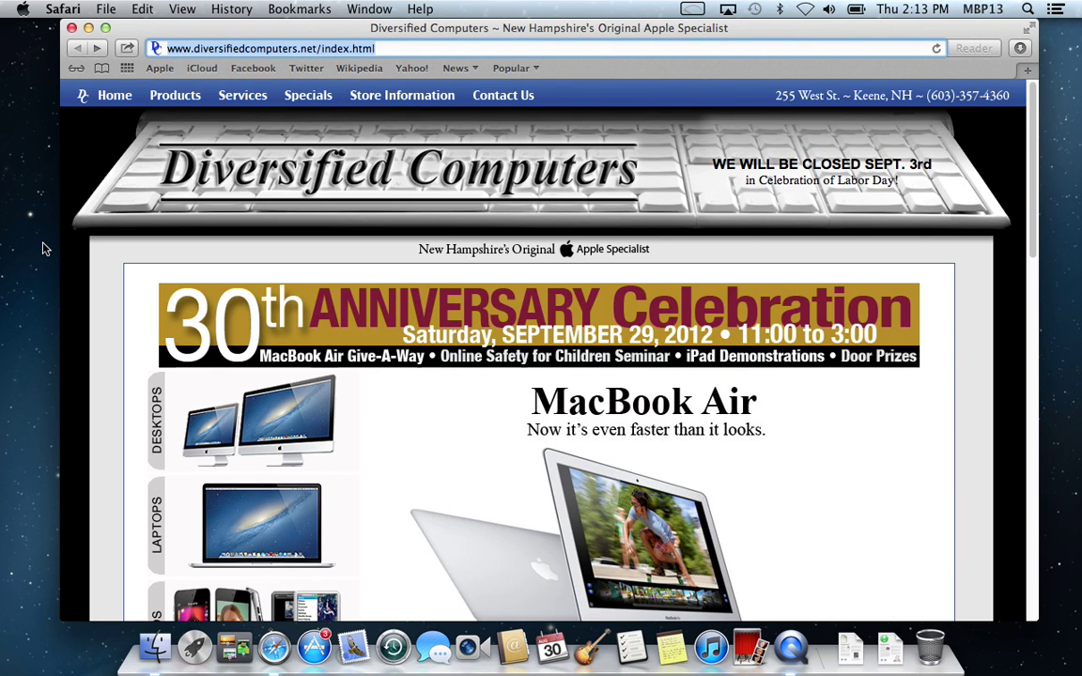
{"action": "type", "text": "youtube.com"}
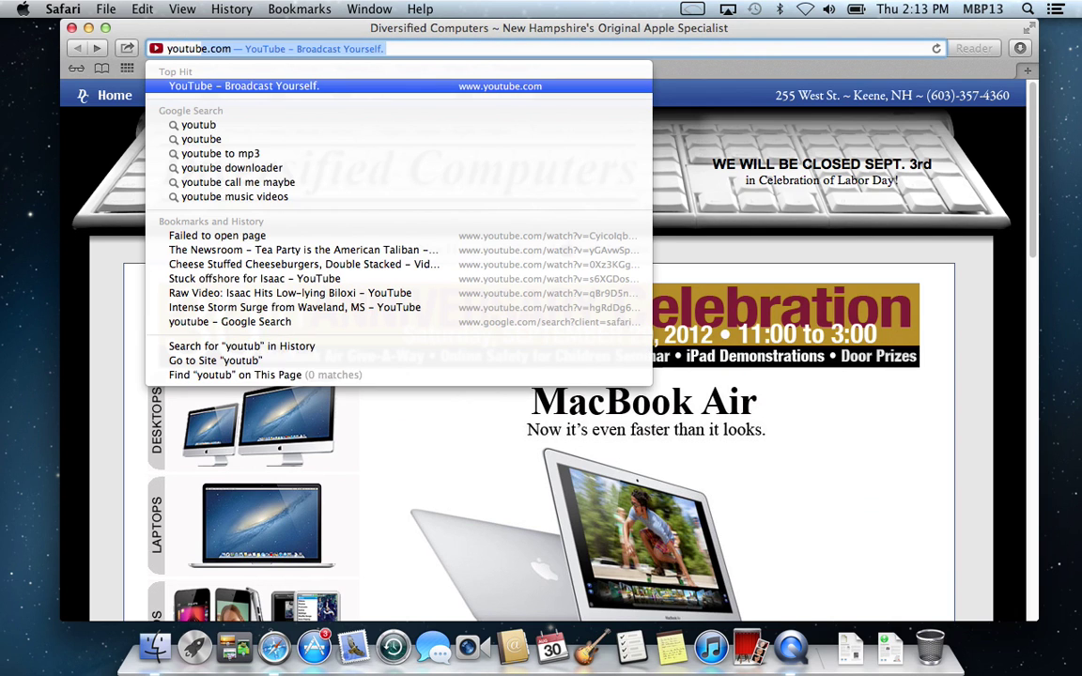
{"action": "key", "text": "Return"}
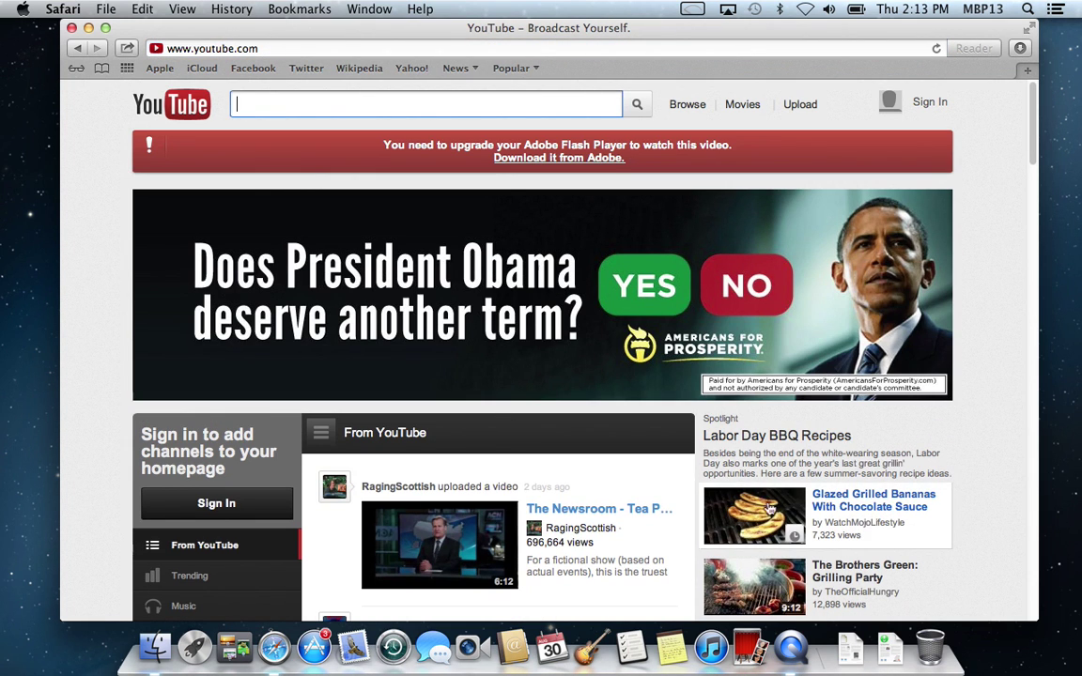
{"action": "left_click", "coordinate": [932, 508]}
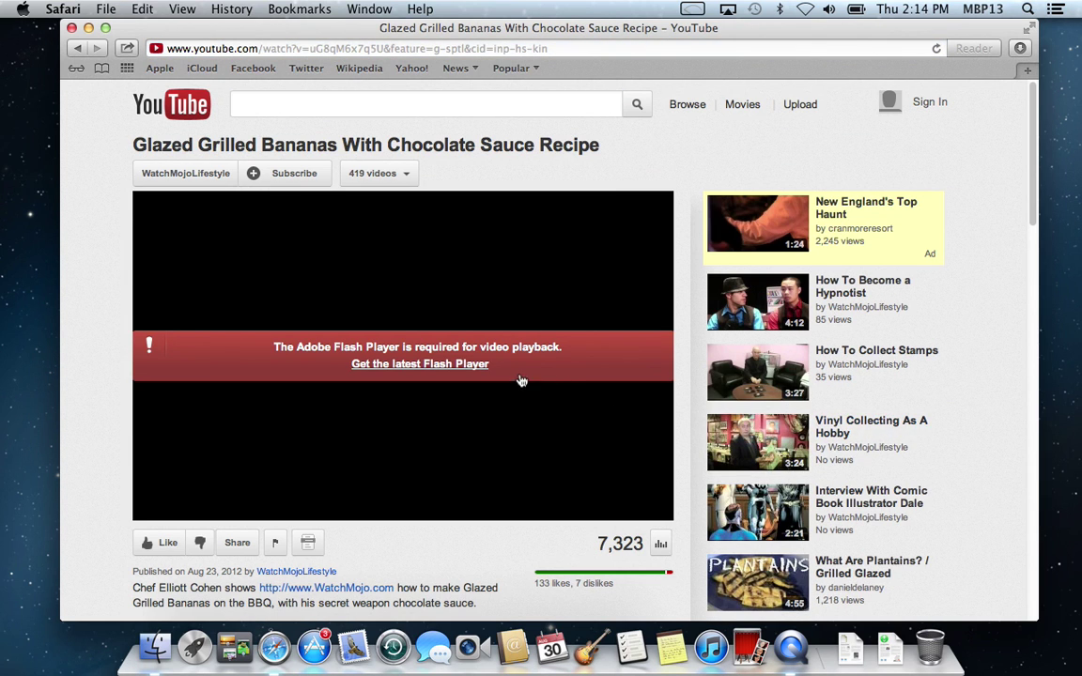
Download the latest Flash Player from Adobe through the video page's link and open install_flash_player_osx.dmg
{"action": "left_click", "coordinate": [429, 368]}
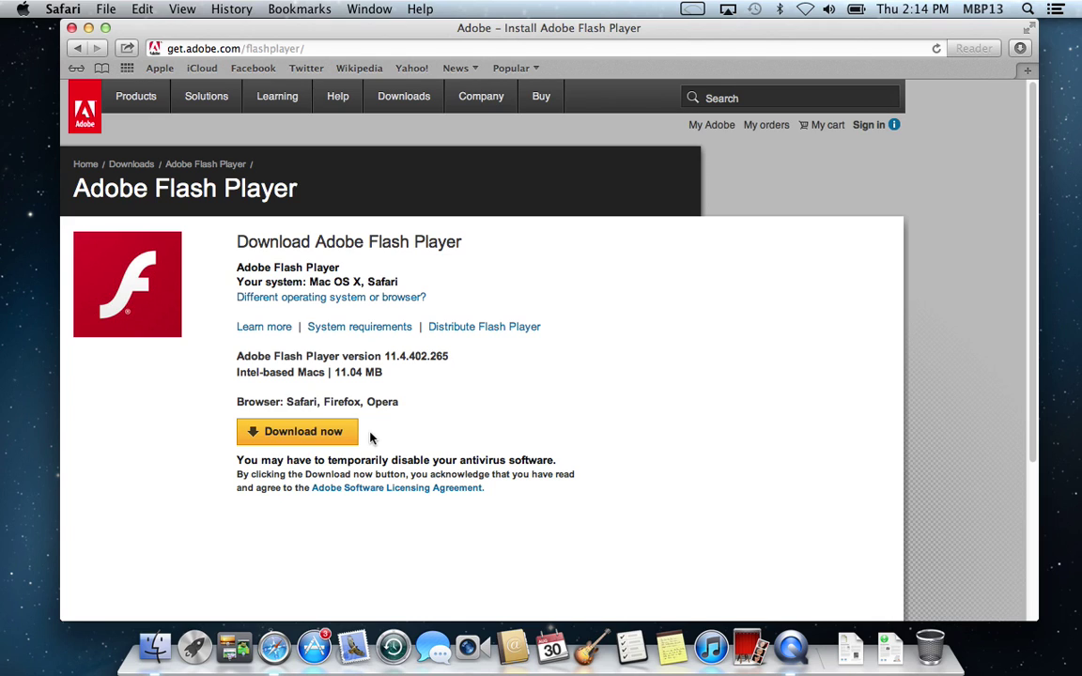
{"action": "left_click", "coordinate": [308, 441]}
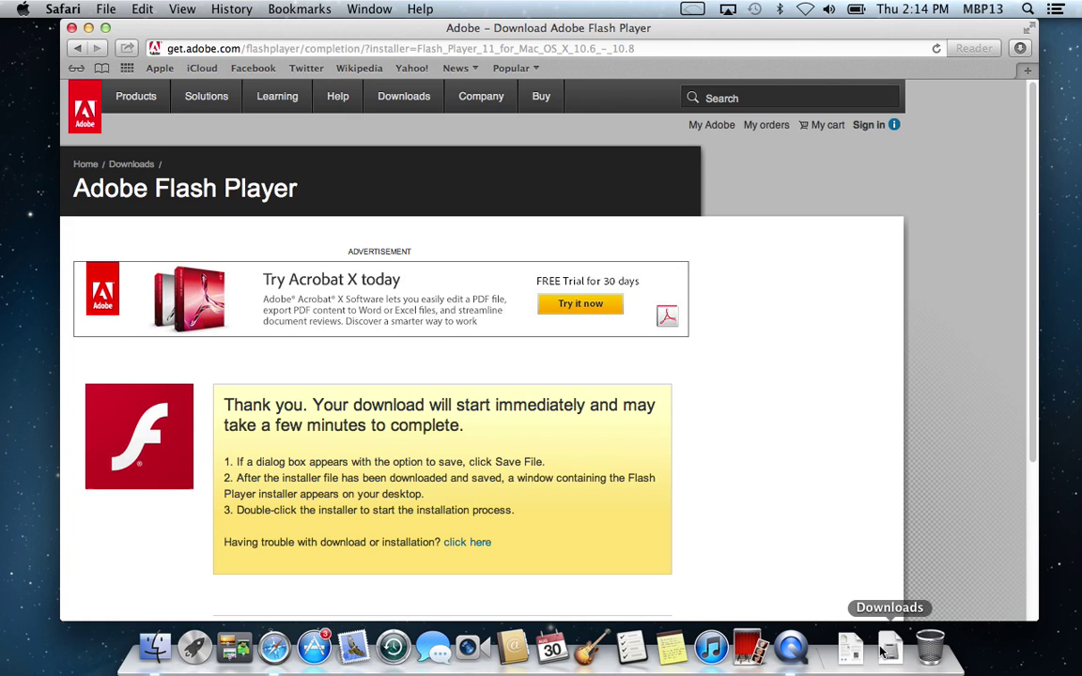
{"action": "left_click", "coordinate": [887, 652]}
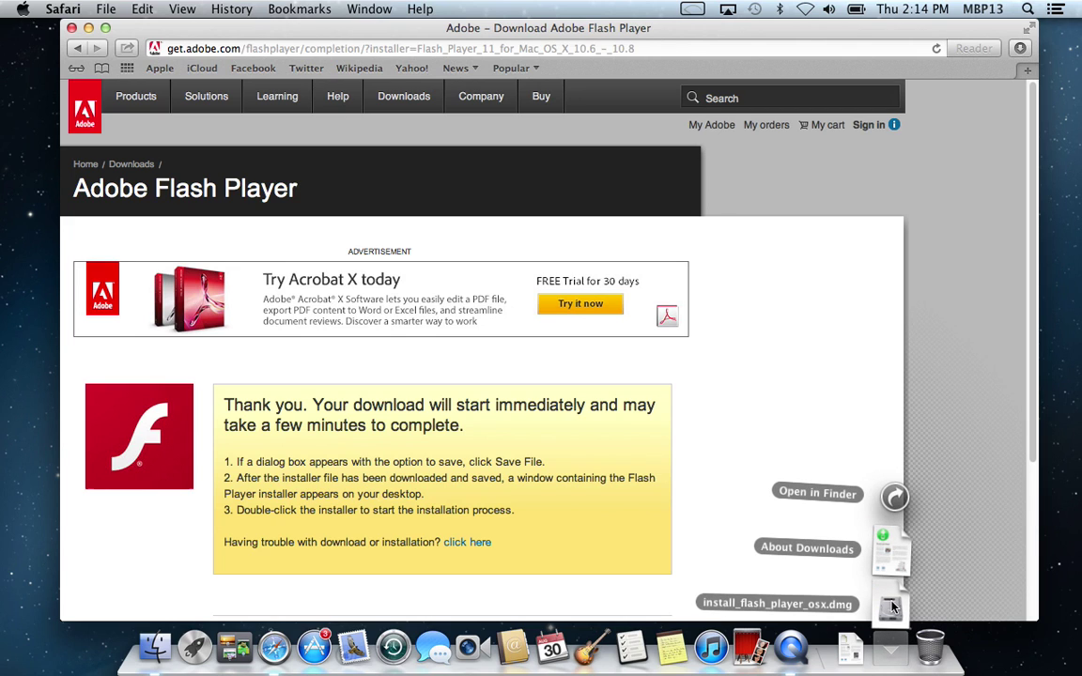
{"action": "left_click", "coordinate": [891, 608]}
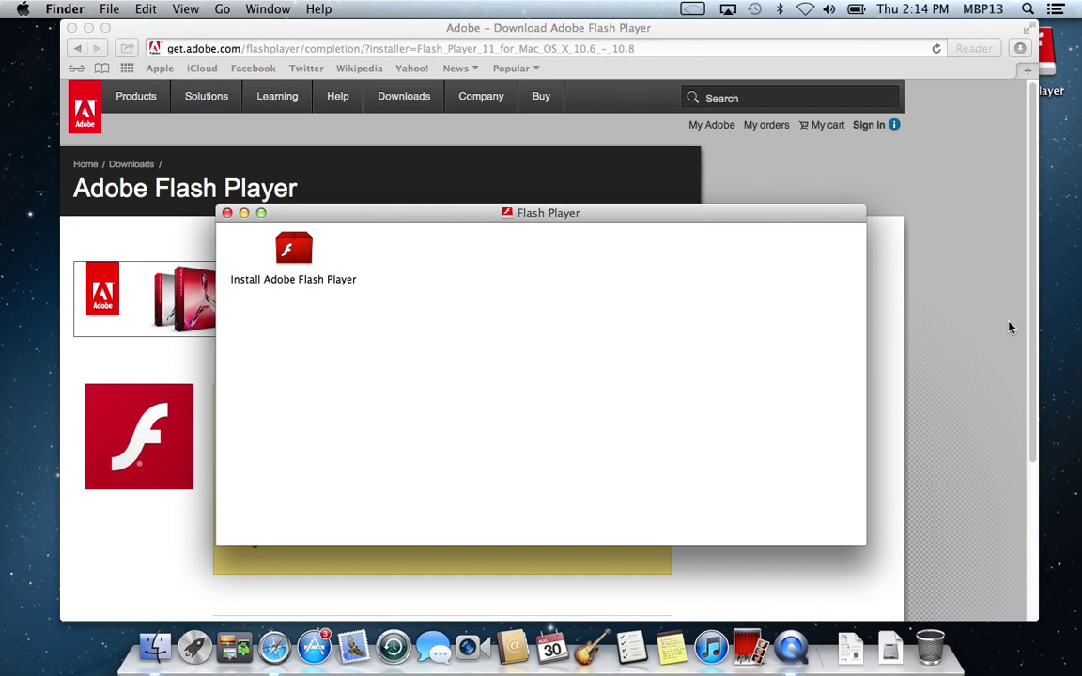
Launch Install Adobe Flash Player from the mounted disk image and allow the downloaded application to open
{"action": "left_click", "coordinate": [1045, 70]}
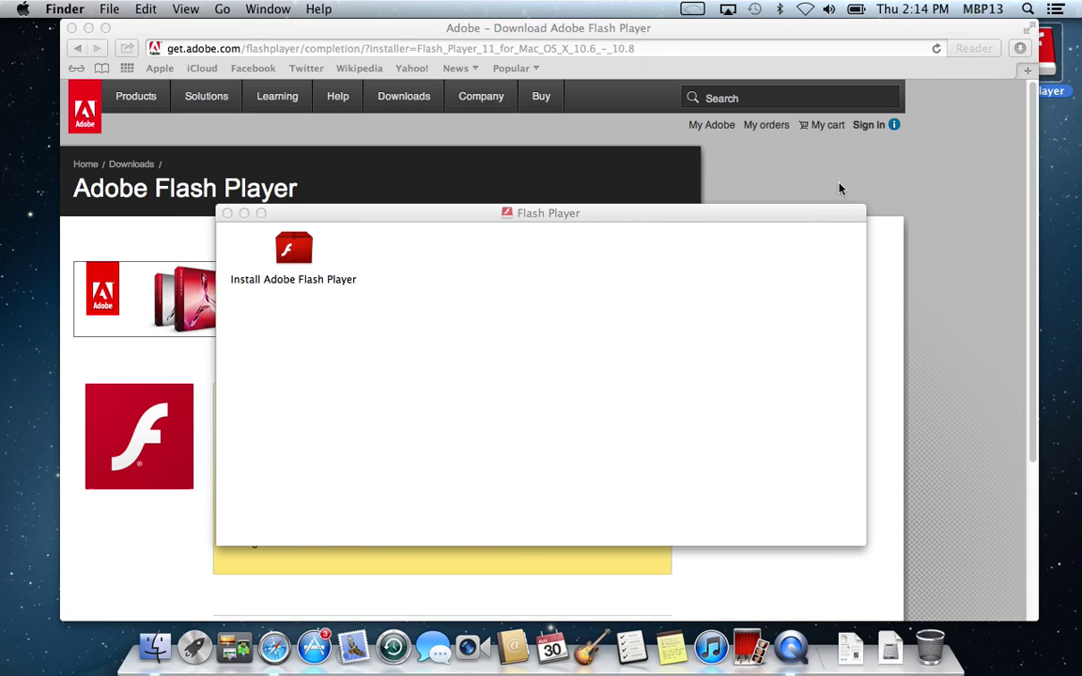
{"action": "double_click", "coordinate": [300, 256]}
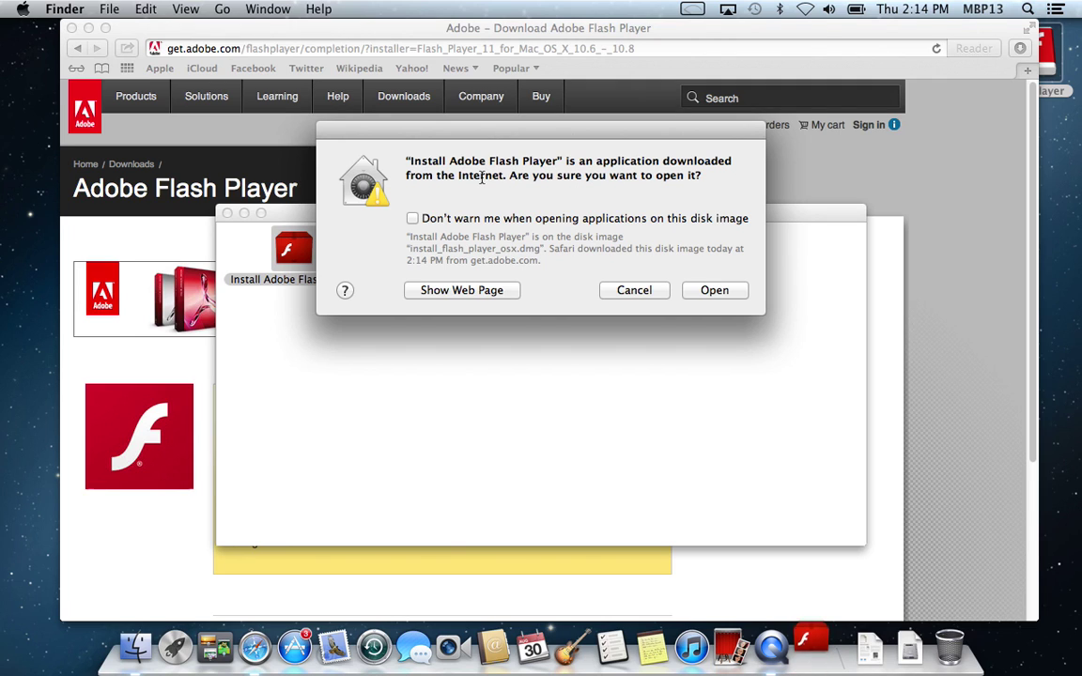
{"action": "left_click", "coordinate": [738, 295]}
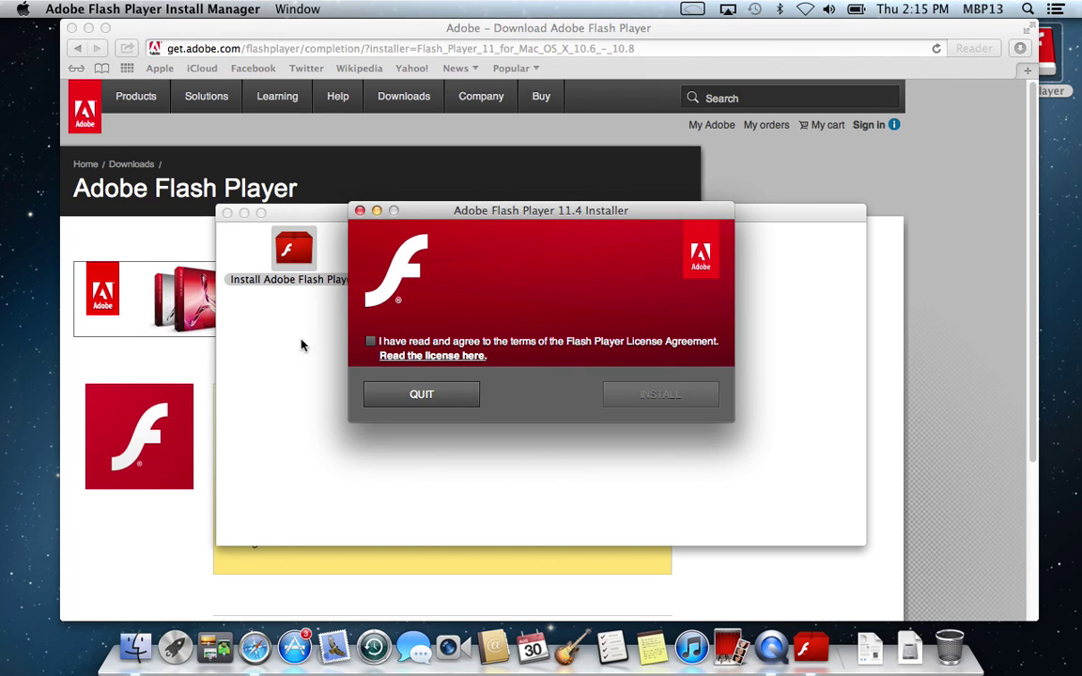
Switch to Safari and quit it, leaving the Flash Player installer open
{"action": "left_click", "coordinate": [188, 35]}
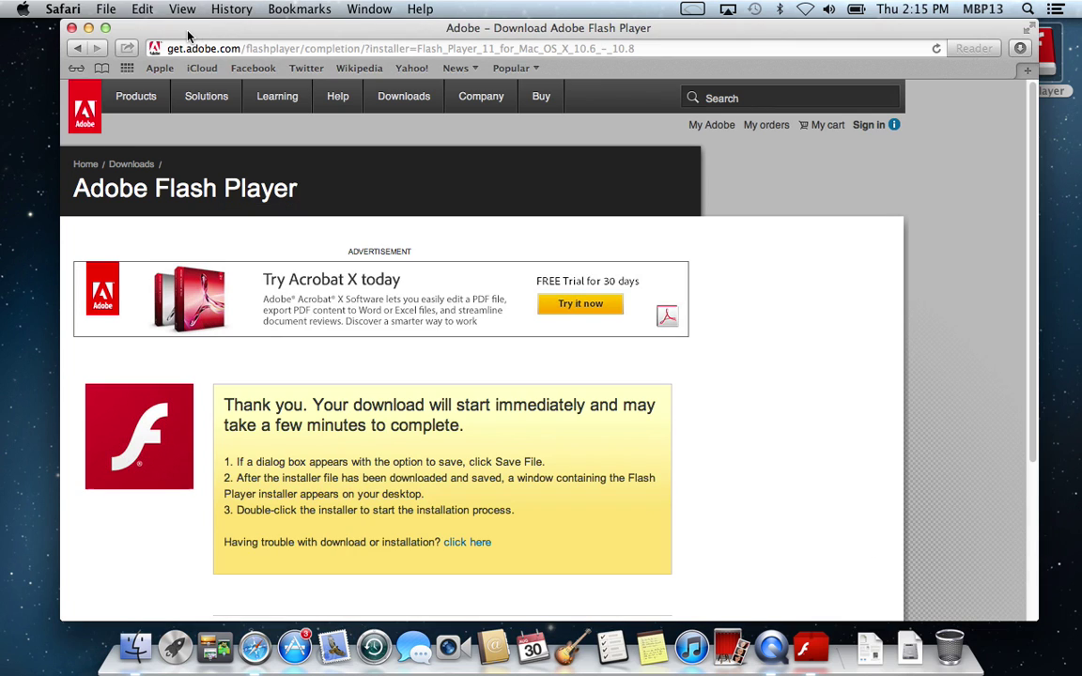
{"action": "left_click", "coordinate": [64, 10]}
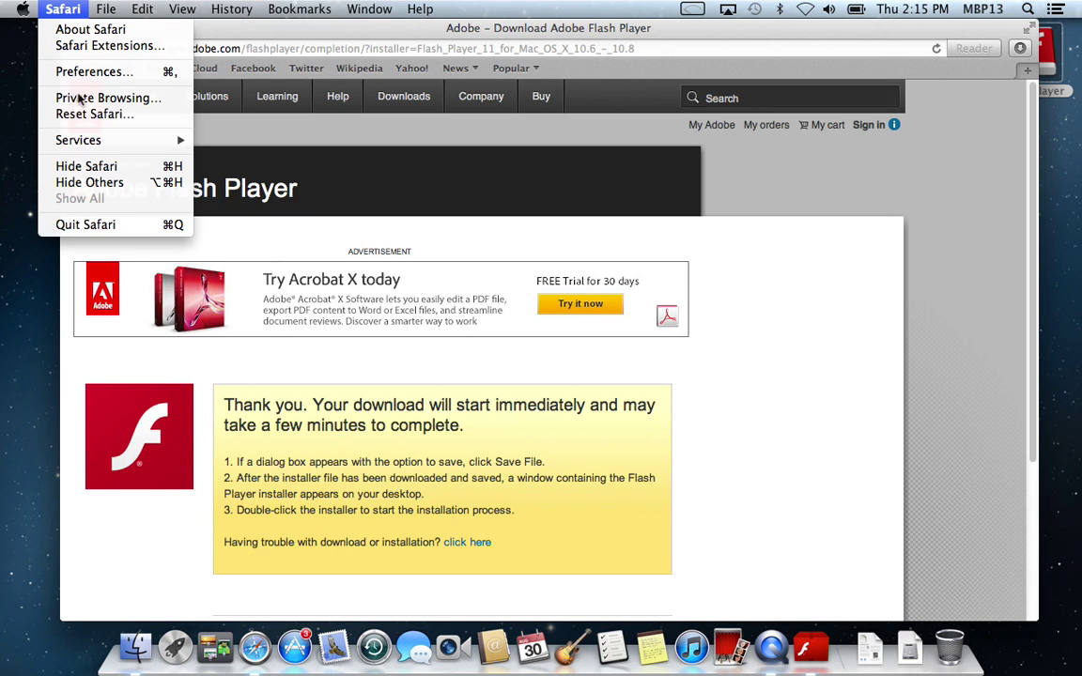
{"action": "left_click", "coordinate": [87, 224]}
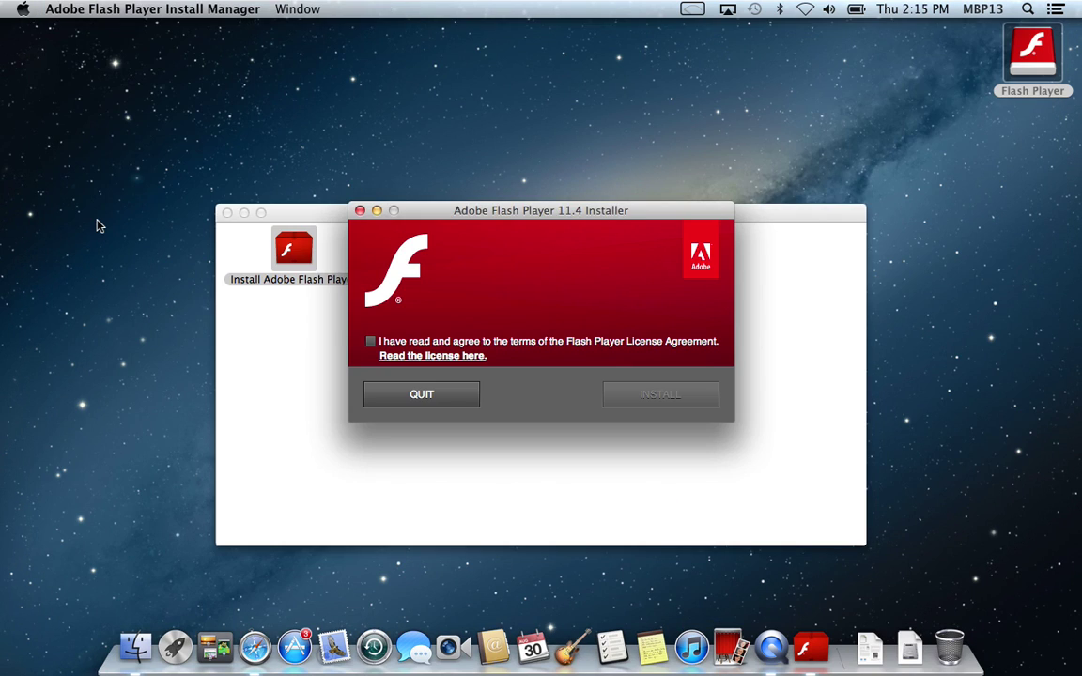
Install Flash Player by accepting the license agreement and entering the account password, then finish the installer and close the disk image window
{"action": "left_click", "coordinate": [371, 343]}
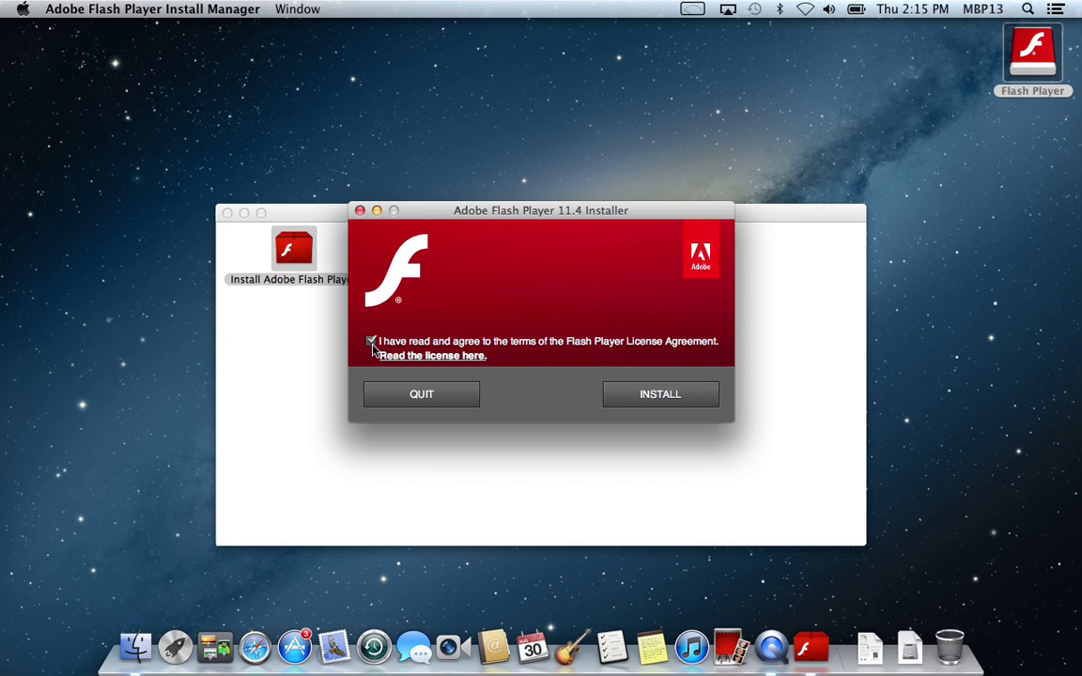
{"action": "left_click", "coordinate": [659, 396]}
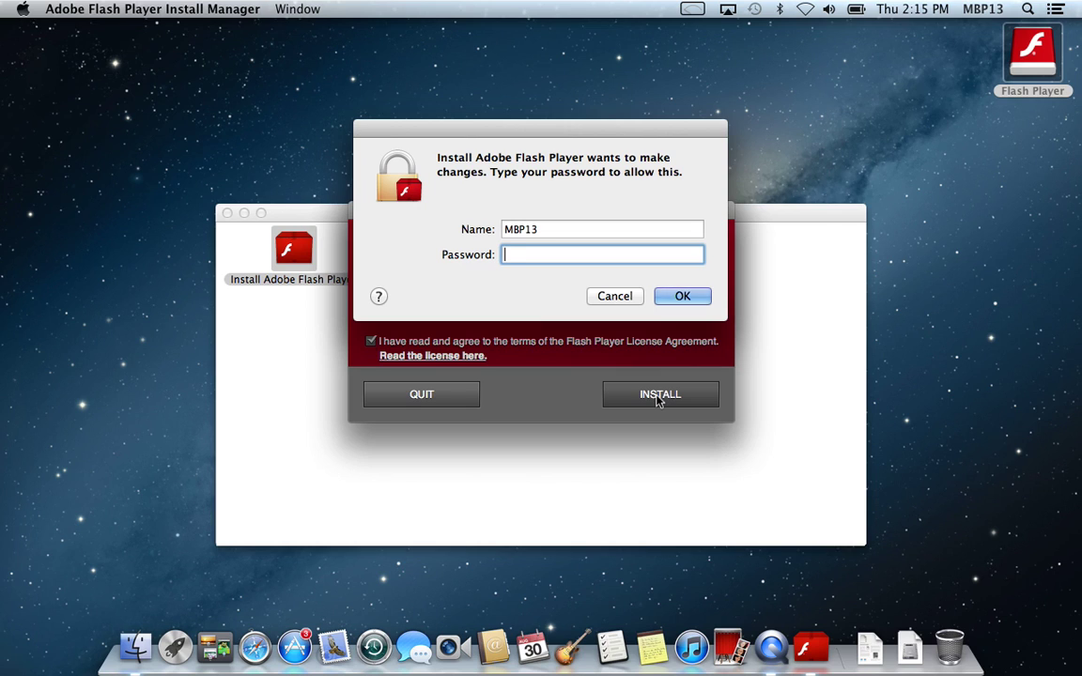
{"action": "type", "text": "••••••"}
{"action": "key", "text": "Return"}
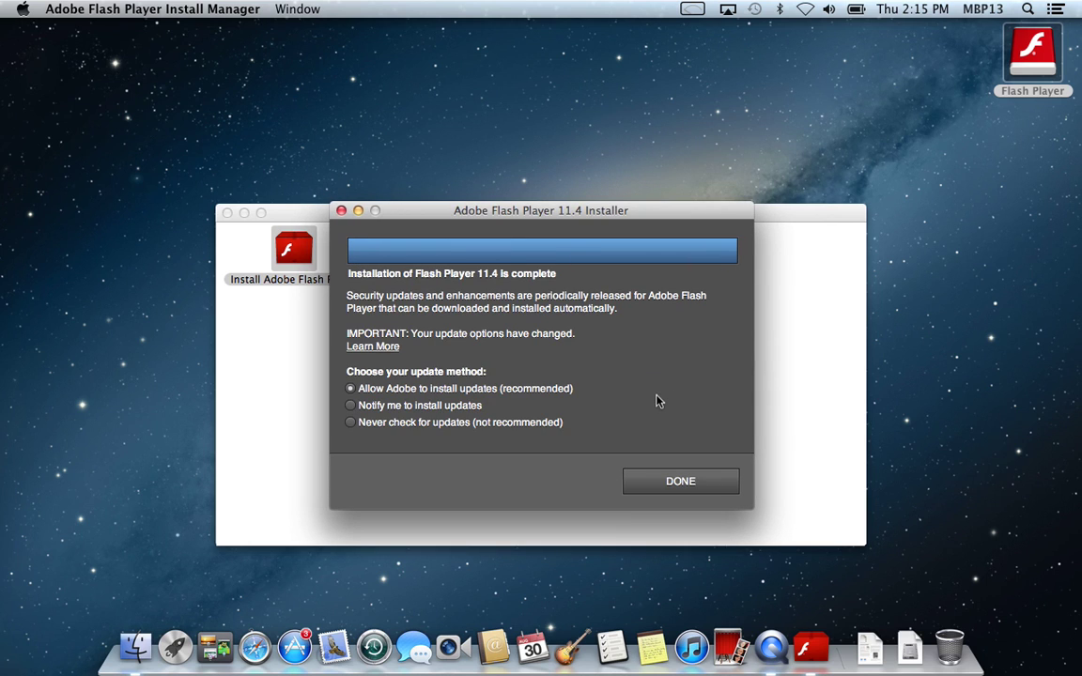
{"action": "left_click", "coordinate": [645, 486]}
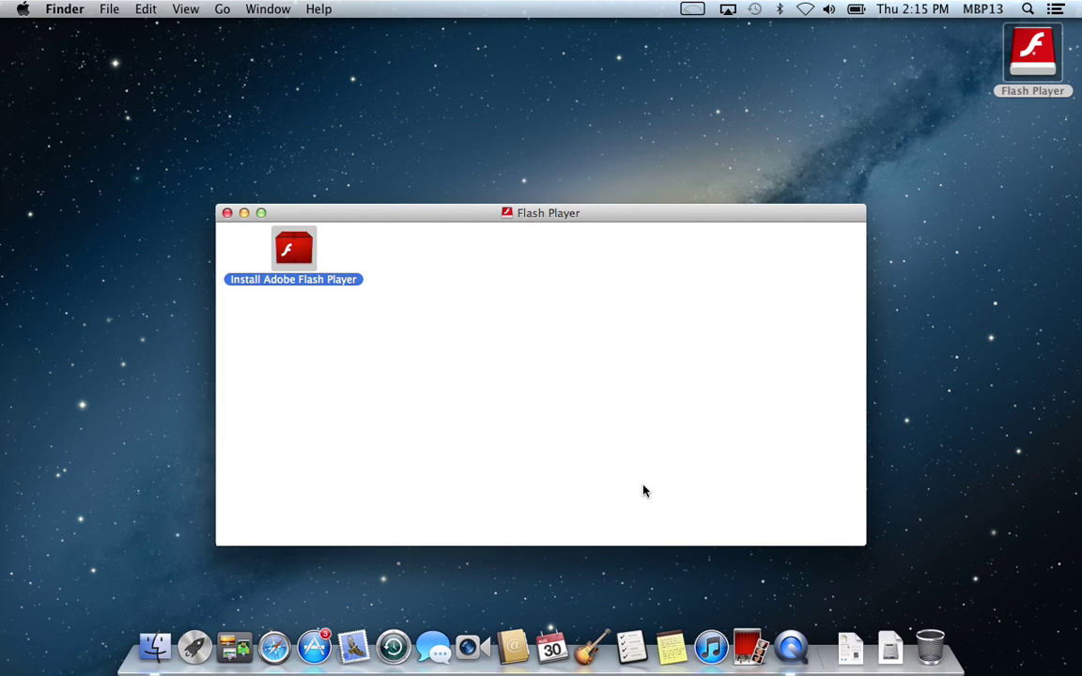
{"action": "left_click", "coordinate": [226, 213]}
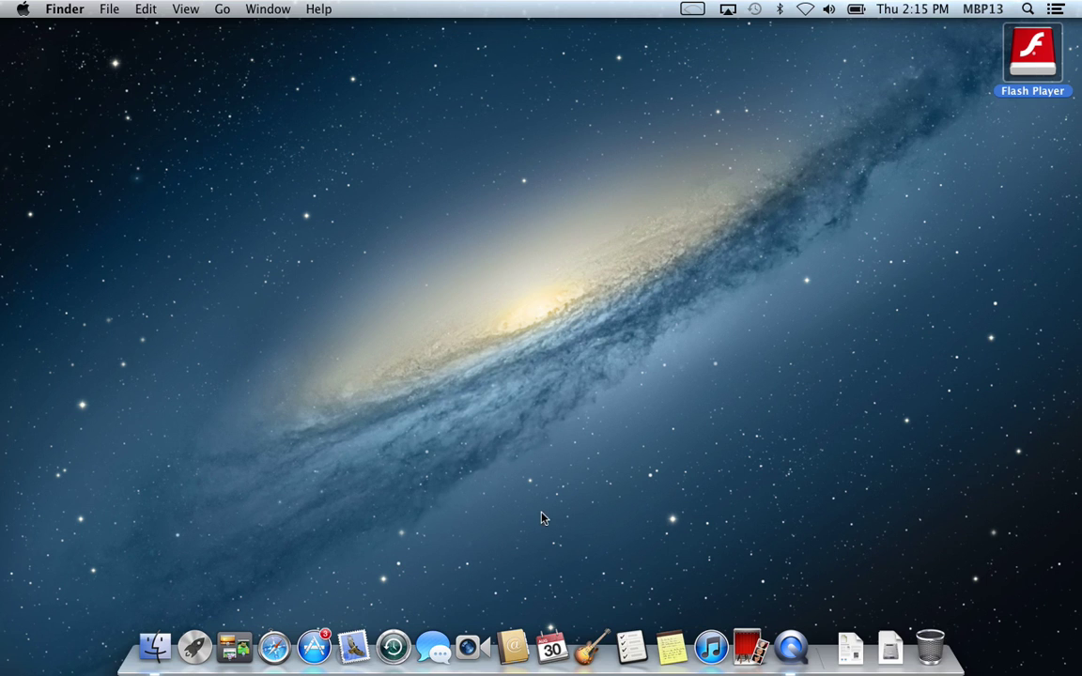
Reopen Safari, return to youtube.com and open the Glazed Grilled Bananas video again to test Flash playback
{"action": "left_click", "coordinate": [274, 646]}
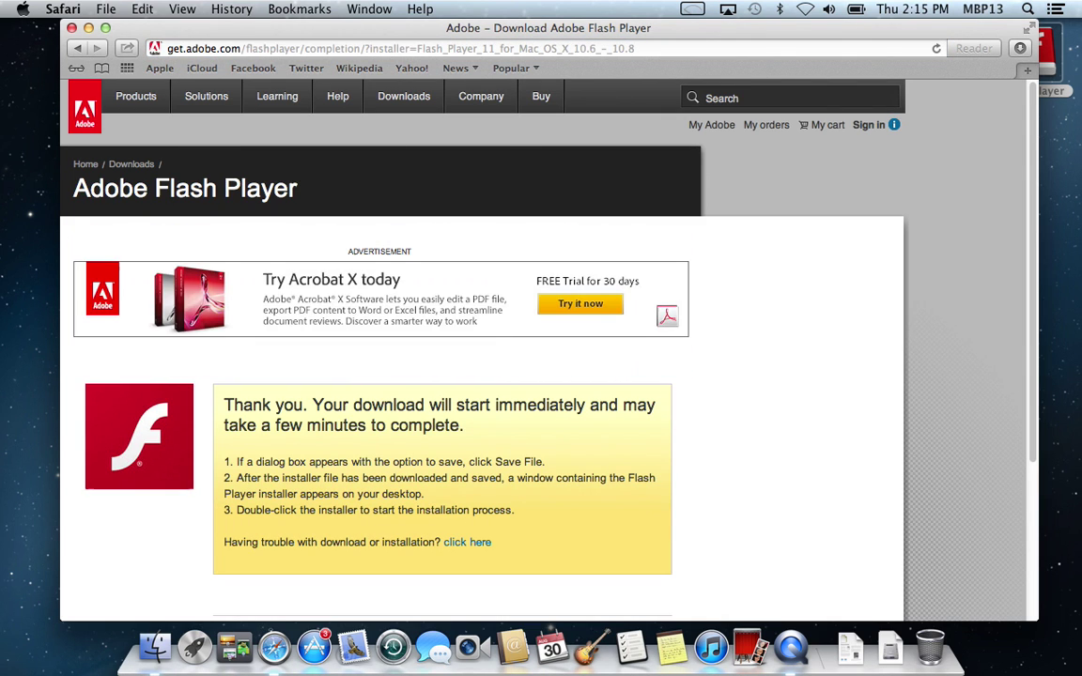
{"action": "left_click", "coordinate": [413, 48]}
{"action": "type", "text": "youtube.com"}
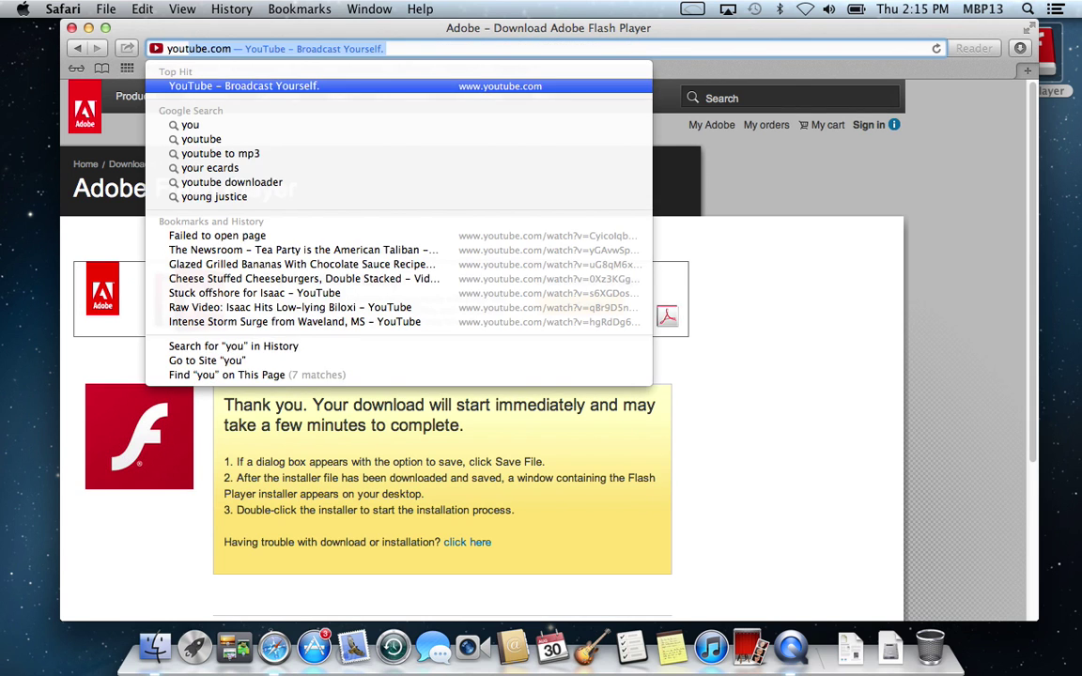
{"action": "key", "text": "Return"}
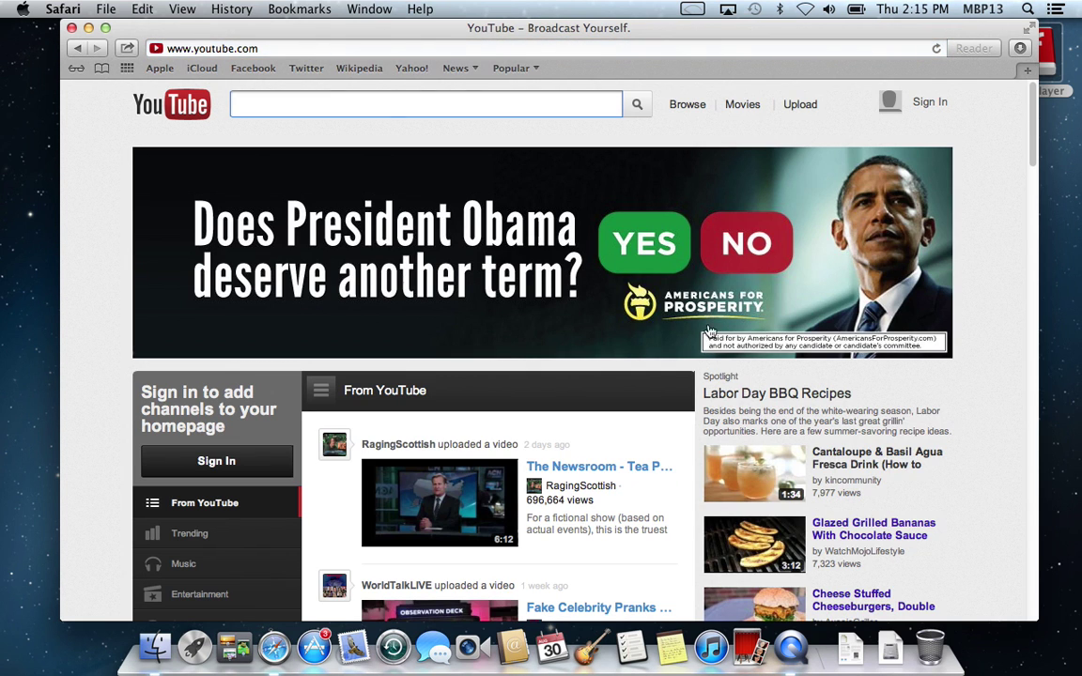
{"action": "left_click", "coordinate": [722, 488]}
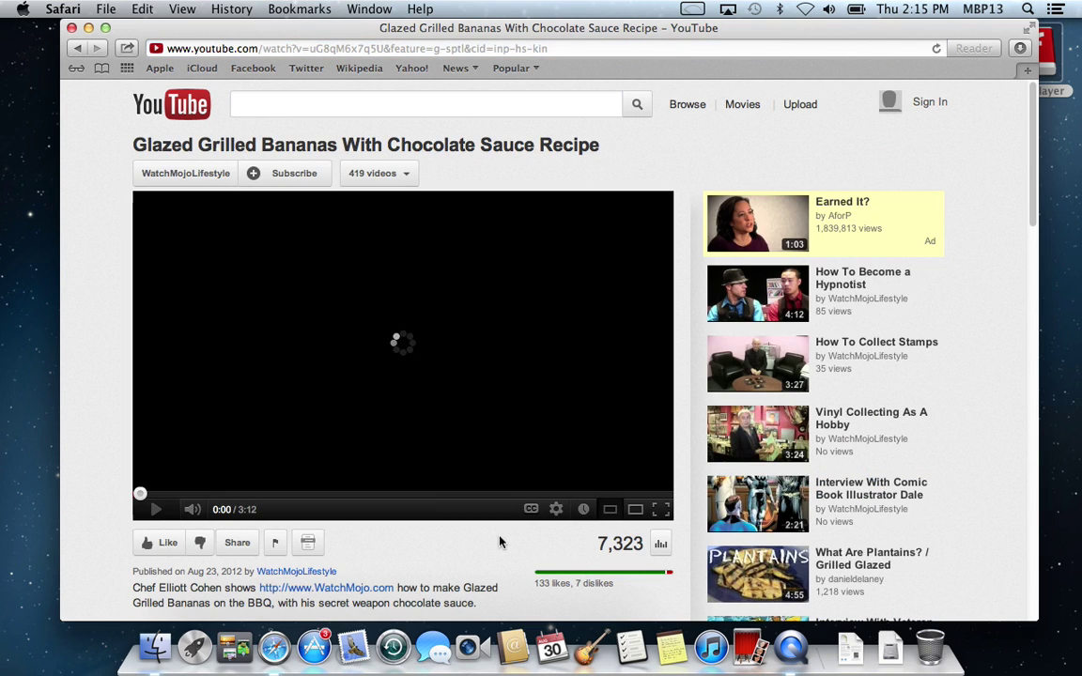
Skip the advertisement and play the Glazed Grilled Bananas video
{"action": "left_click", "coordinate": [121, 490]}
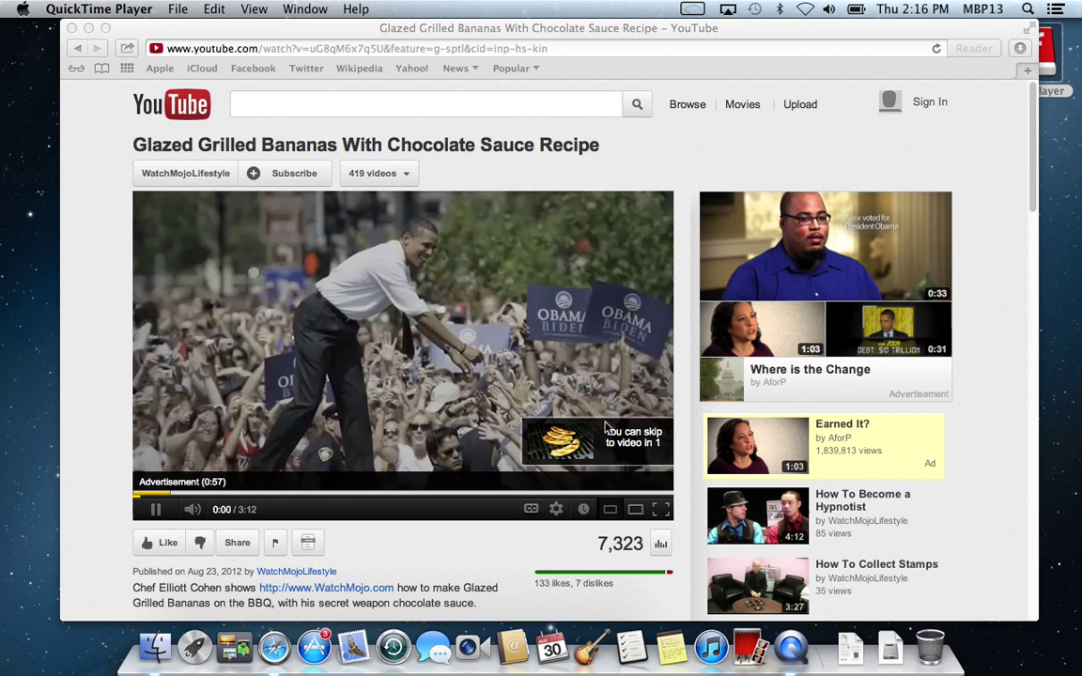
{"action": "left_click", "coordinate": [623, 444]}
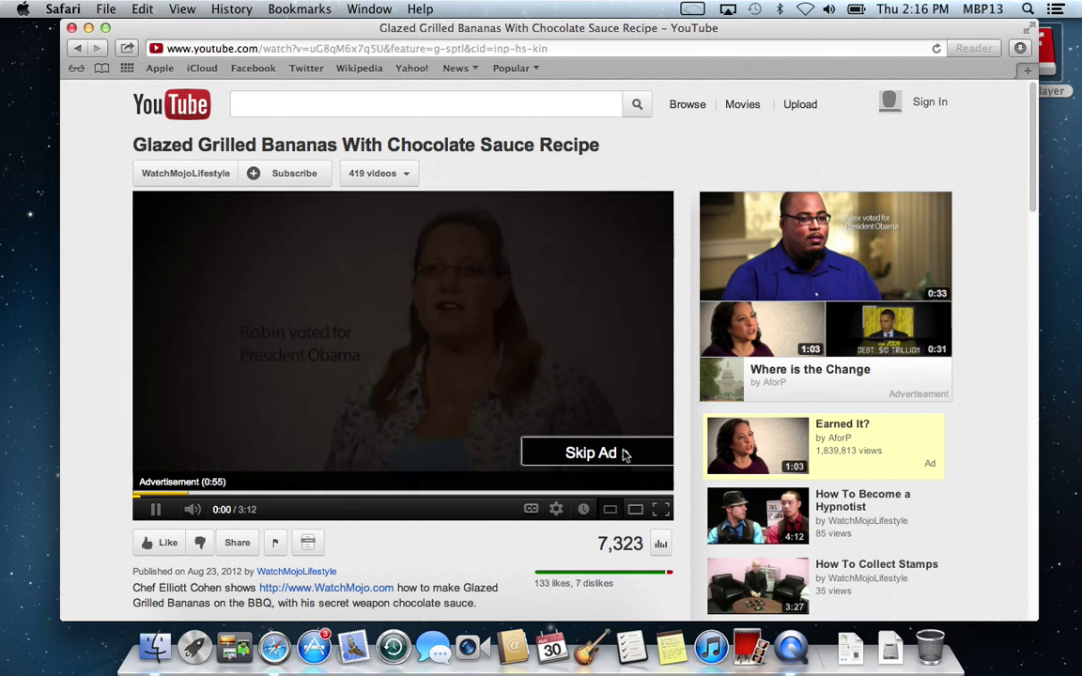
{"action": "left_click", "coordinate": [613, 454]}
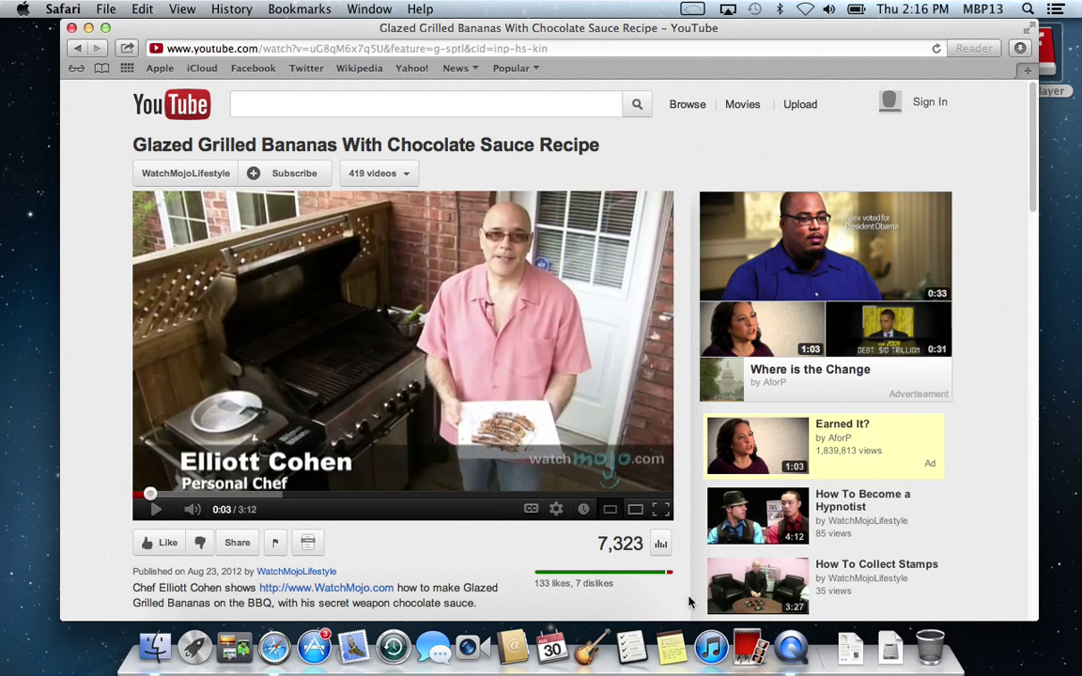
Minimize the Safari window, then eject the Flash Player disk image and move install_flash_player_osx.dmg to the Trash
{"action": "left_click", "coordinate": [891, 649]}
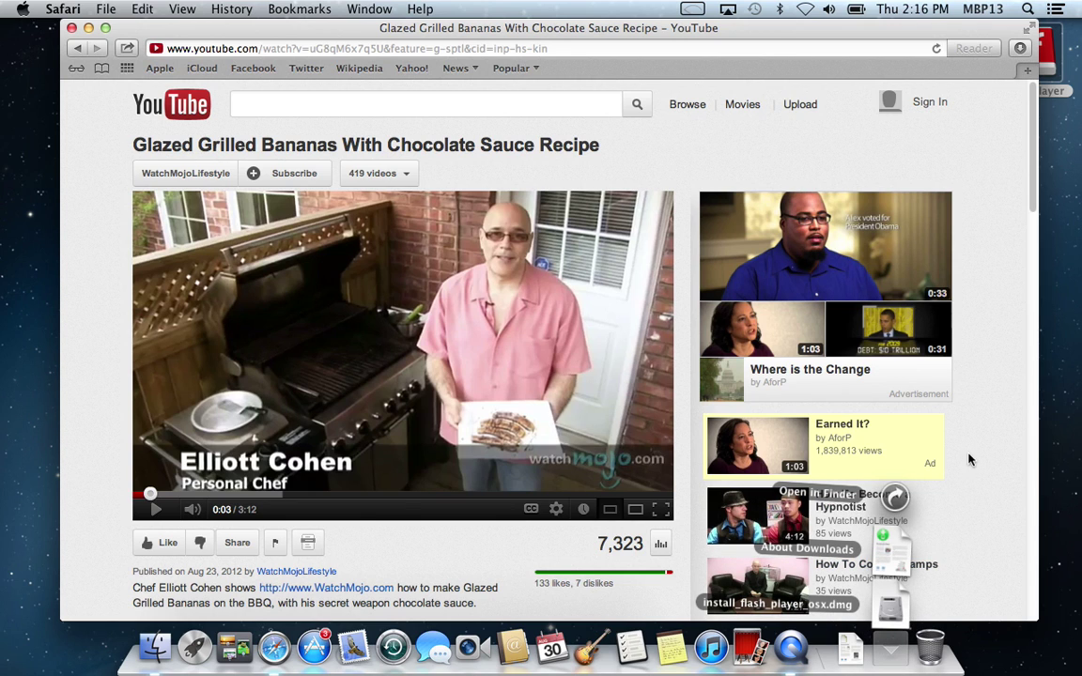
{"action": "left_click", "coordinate": [88, 27]}
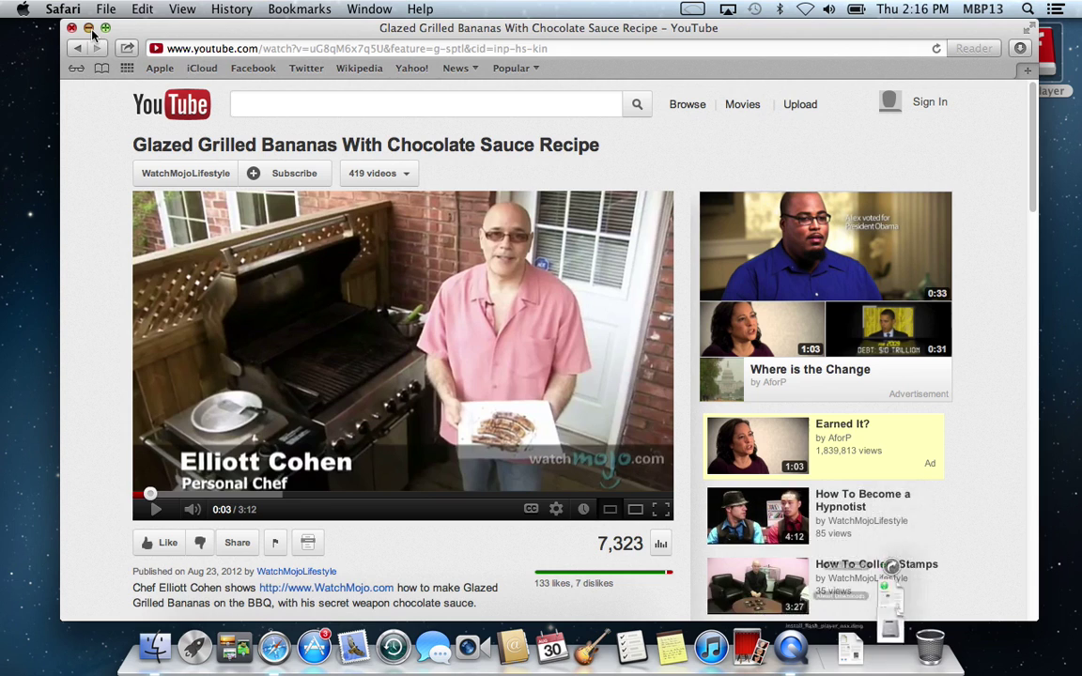
{"action": "left_click", "coordinate": [89, 27]}
{"action": "left_click", "coordinate": [1021, 63]}
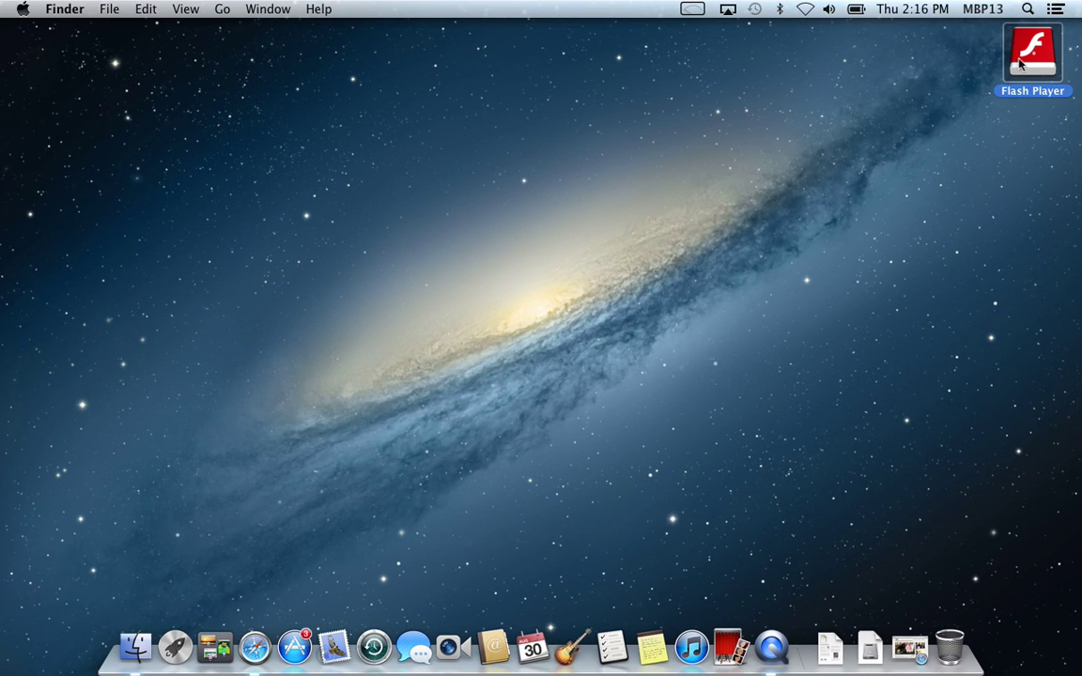
{"action": "left_click_drag", "start_coordinate": [1038, 44], "coordinate": [954, 657]}
{"action": "left_click", "coordinate": [870, 649]}
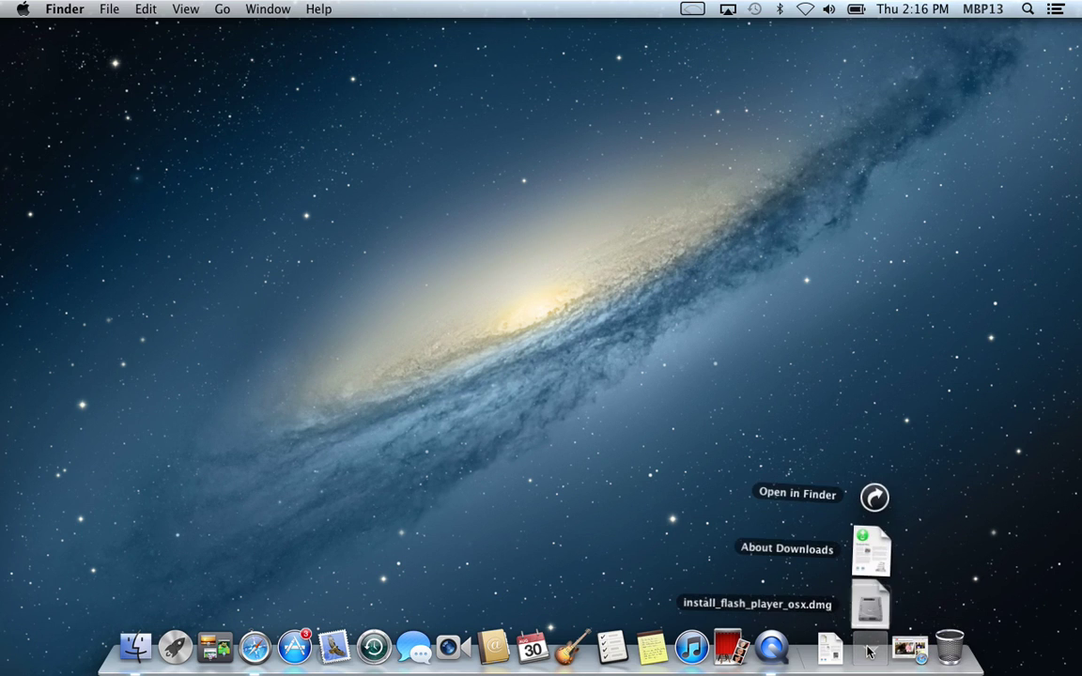
{"action": "left_click_drag", "start_coordinate": [858, 609], "coordinate": [954, 646]}
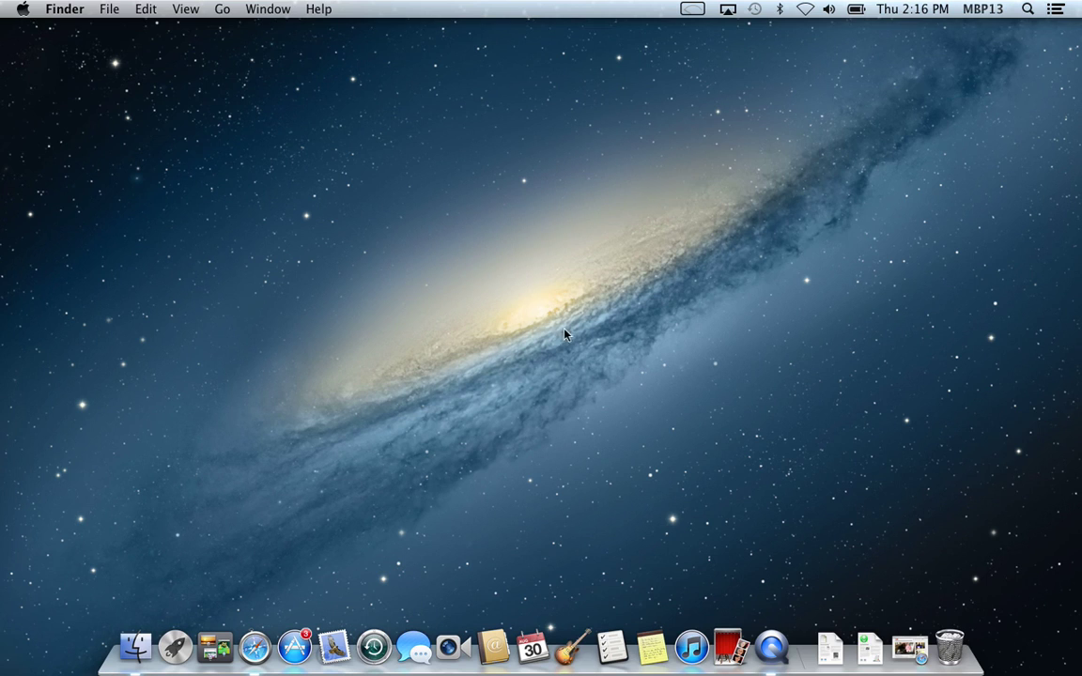